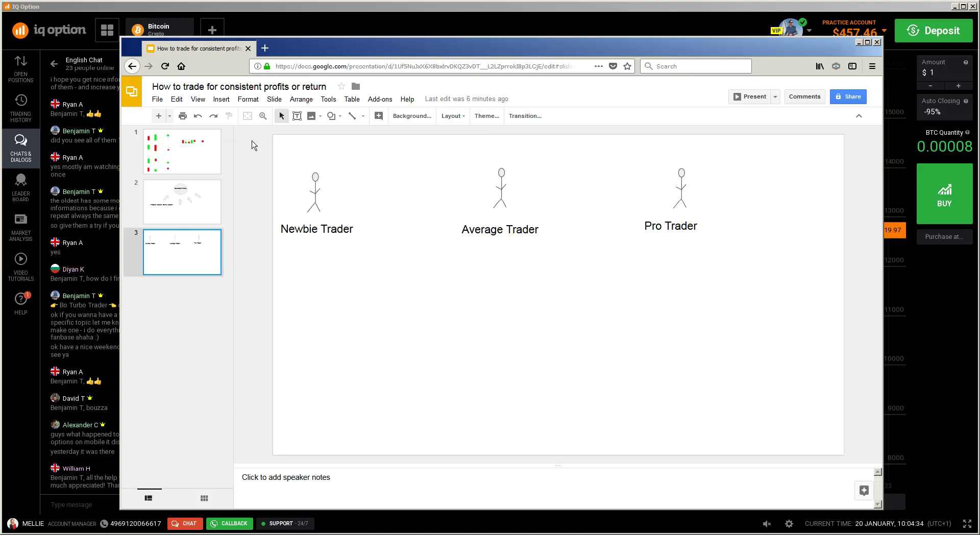
# - Add a text box below the Newbie Trader label reading "+More than 100 000 $ on demo balance"
pyautogui.click(298, 116)
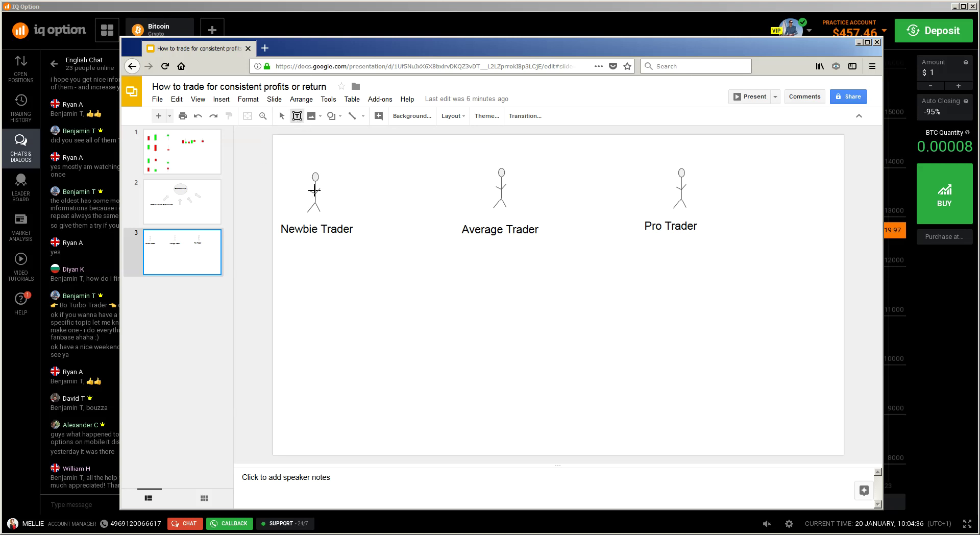
pyautogui.click(294, 250)
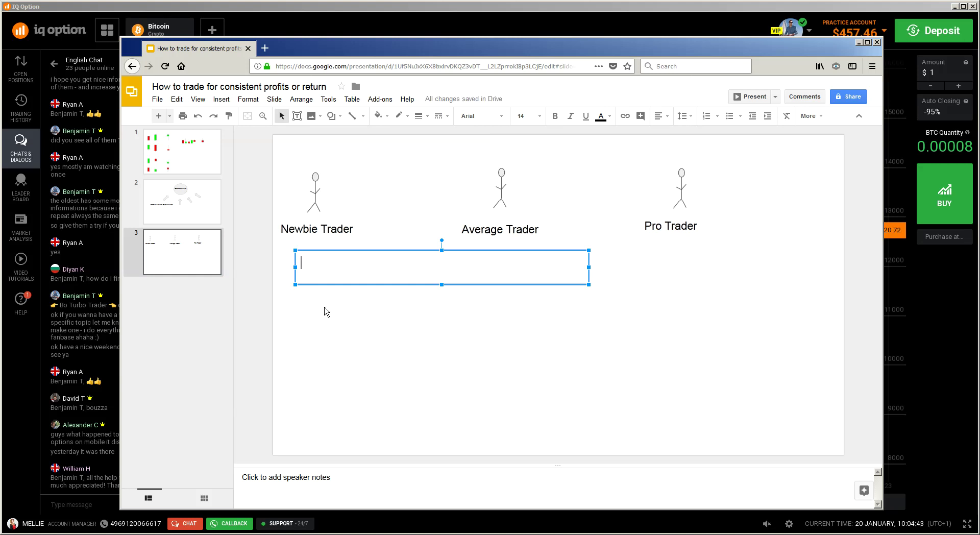
pyautogui.write('More than 1000')
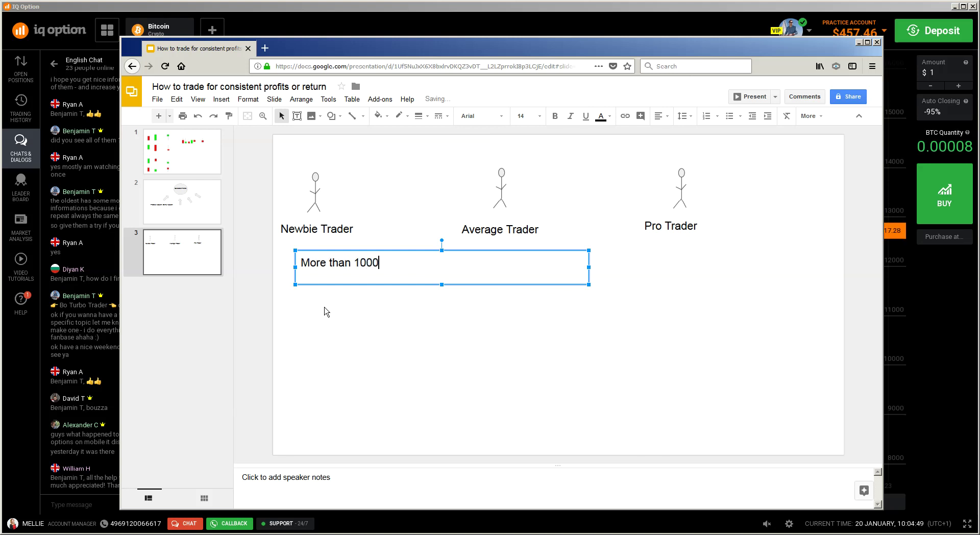
pyautogui.press('BackSpace')
pyautogui.write('000 $ on demo balance')
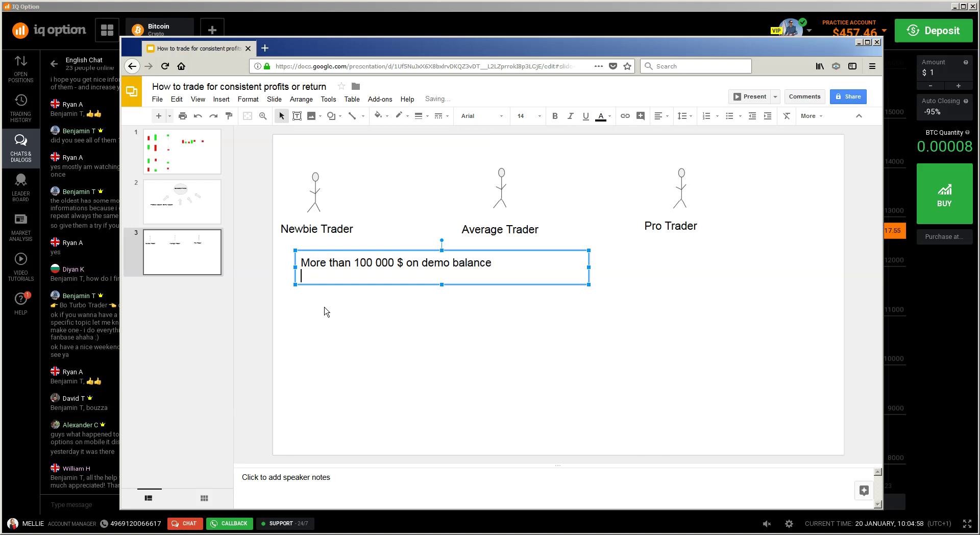
pyautogui.press('Home')
pyautogui.write('+')
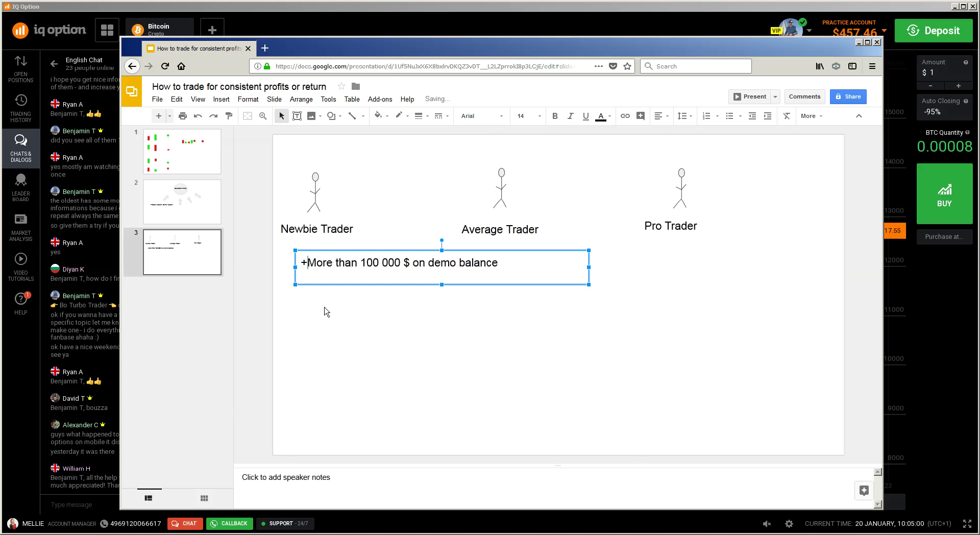
# - Add a second line to the Newbie Trader note reading "+ bet size above 100 $ and more"
pyautogui.click(538, 263)
pyautogui.press('Return')
pyautogui.write('+ bet size above 100')
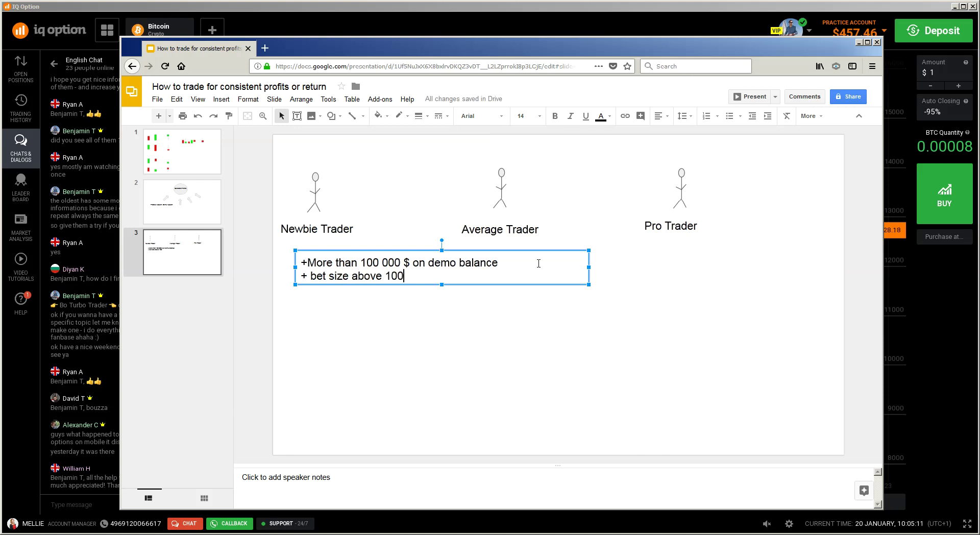
pyautogui.write(' $ and more')
# - Set the note's text to font size 9 and fit its narrowed box under the Newbie Trader label
pyautogui.moveTo(588, 267); pyautogui.dragTo(511, 267)
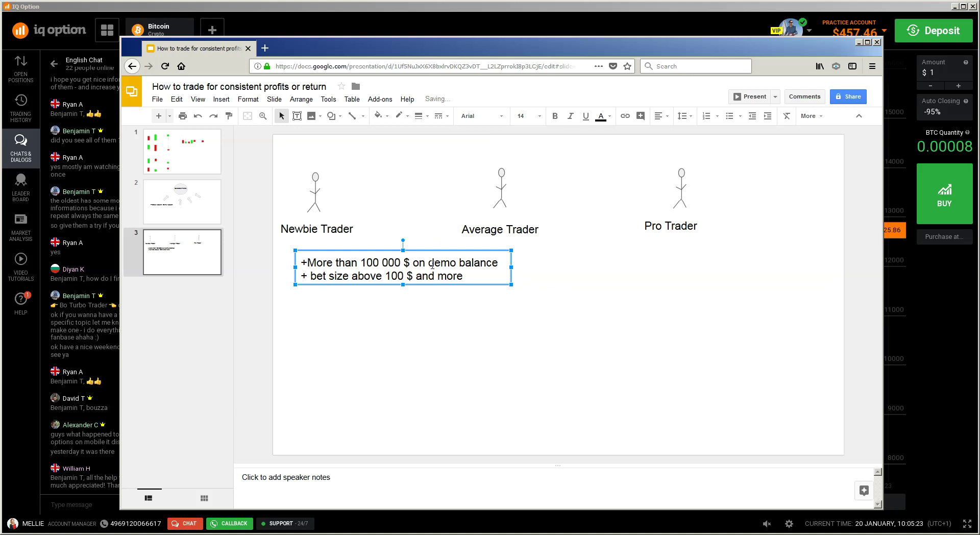
pyautogui.moveTo(411, 257); pyautogui.dragTo(378, 253)
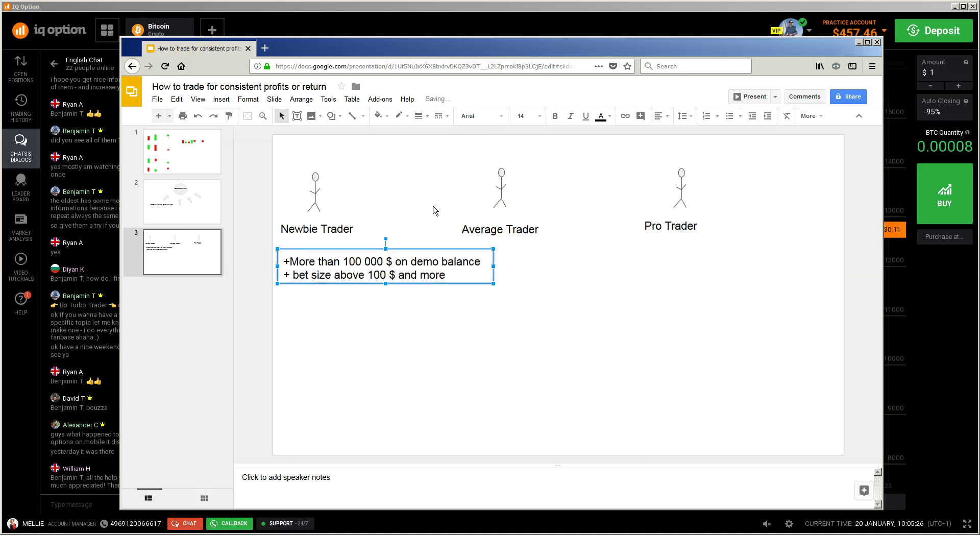
pyautogui.click(540, 117)
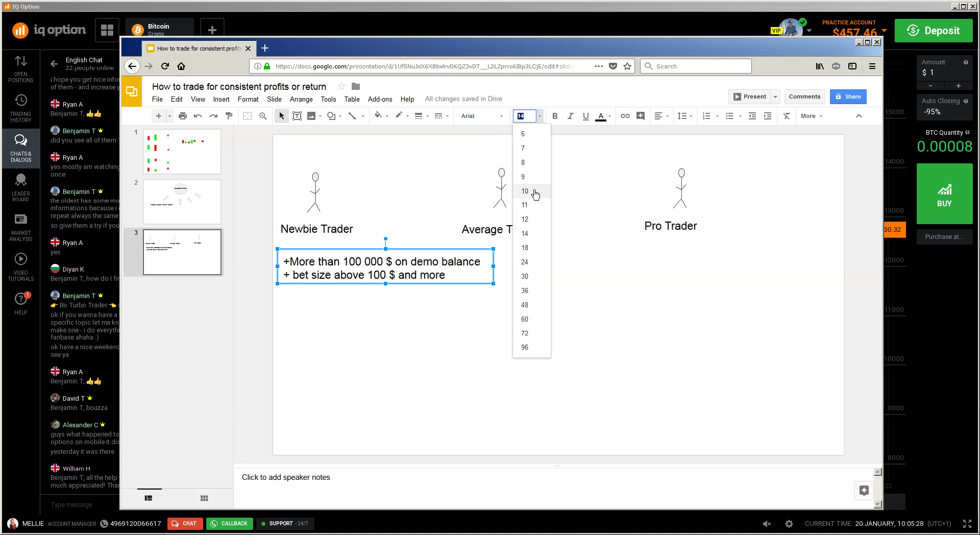
pyautogui.click(538, 221)
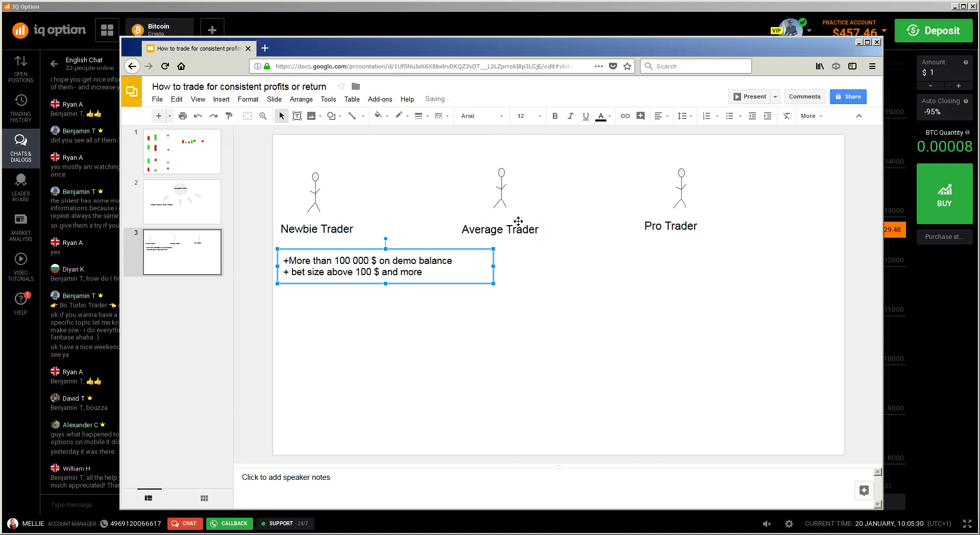
pyautogui.click(520, 117)
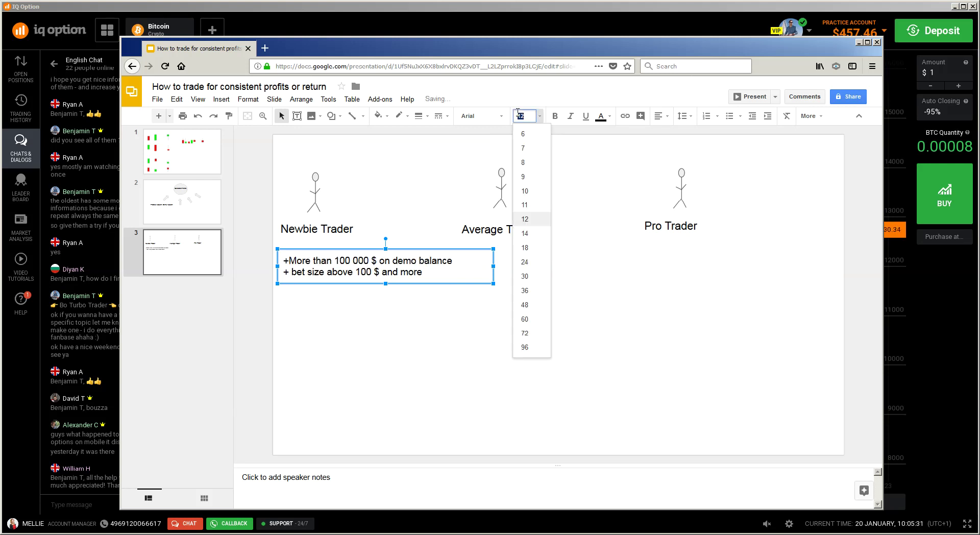
pyautogui.click(538, 190)
pyautogui.moveTo(496, 265); pyautogui.dragTo(430, 265)
pyautogui.click(539, 116)
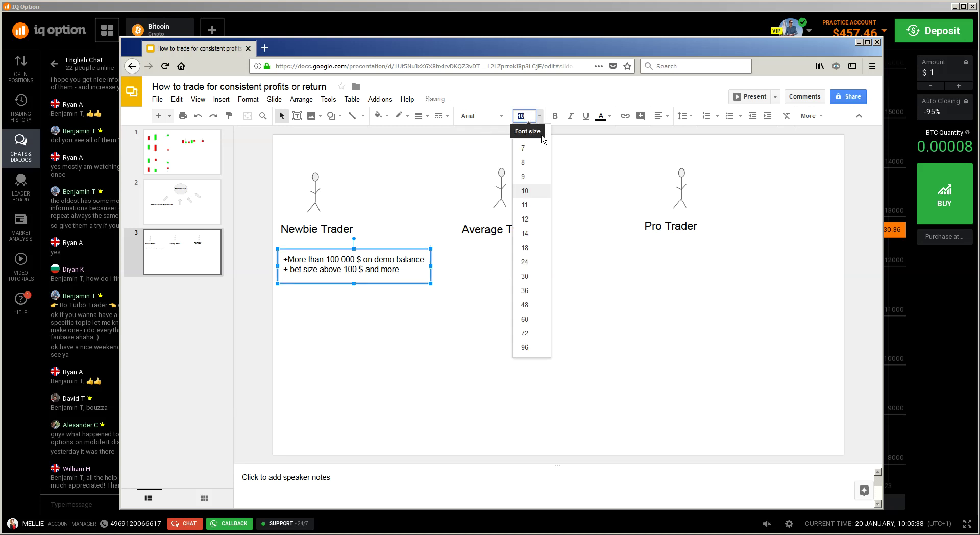
pyautogui.click(530, 177)
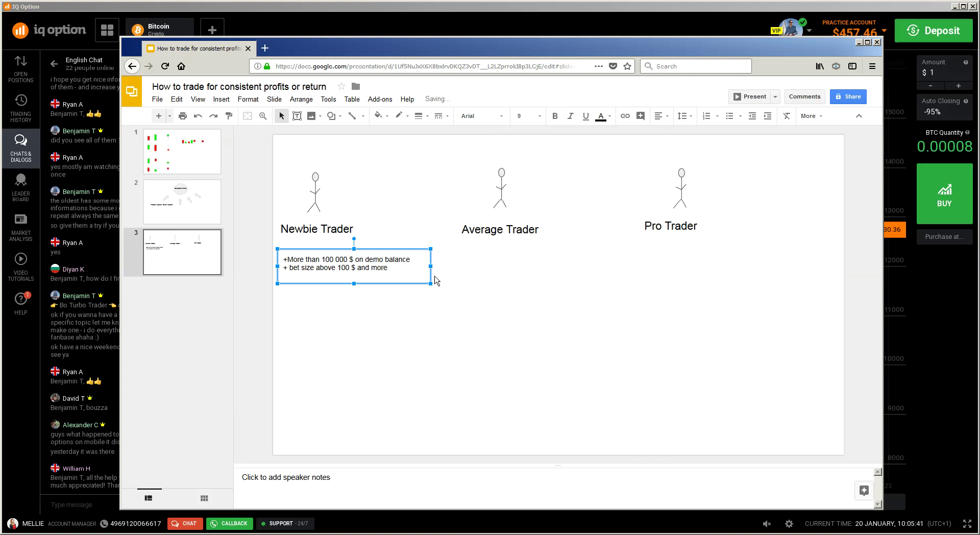
pyautogui.moveTo(431, 283)
pyautogui.mouseDown()
pyautogui.moveTo(414, 275)
pyautogui.moveTo(419, 290)
pyautogui.mouseUp()
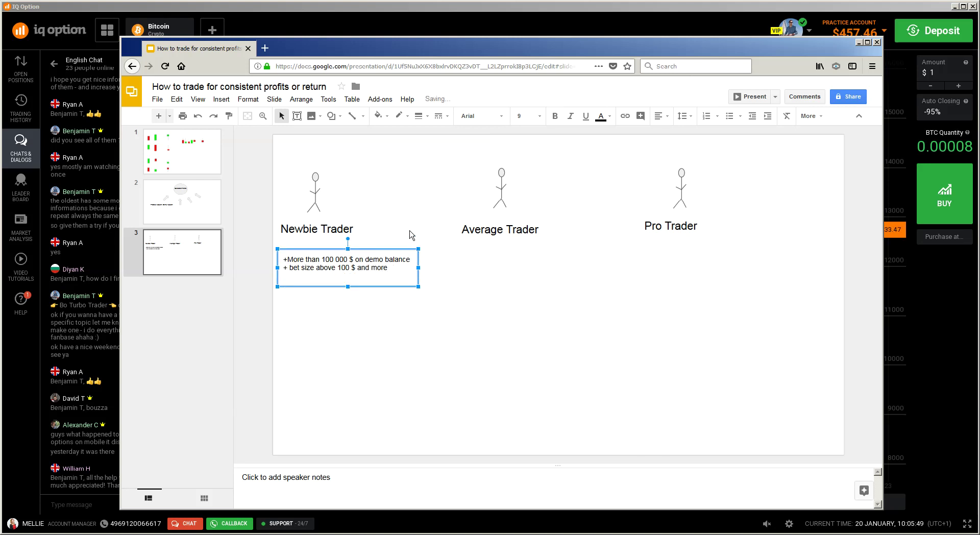
# - Move the Average Trader and Pro Trader figures with their labels further right to make room for the notes
pyautogui.click(452, 156)
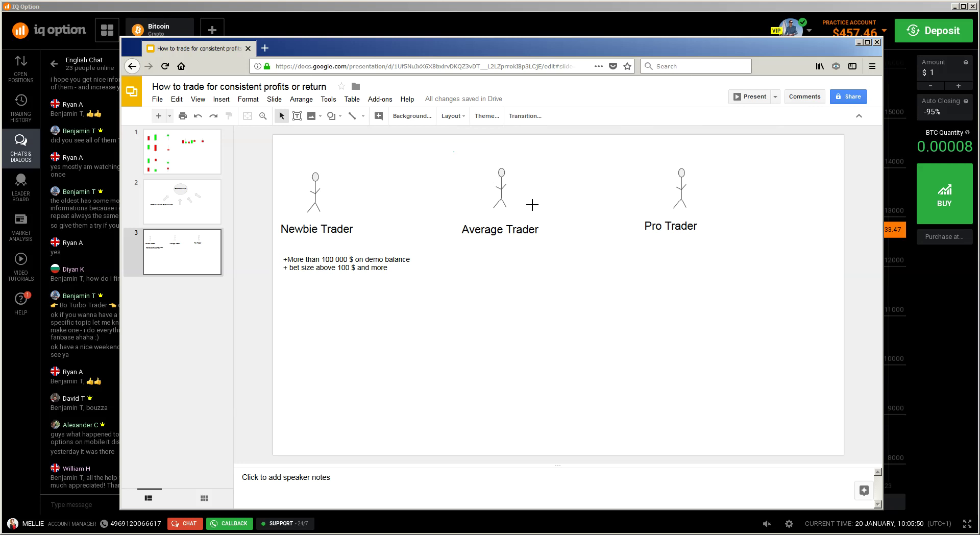
pyautogui.moveTo(565, 243); pyautogui.dragTo(574, 256)
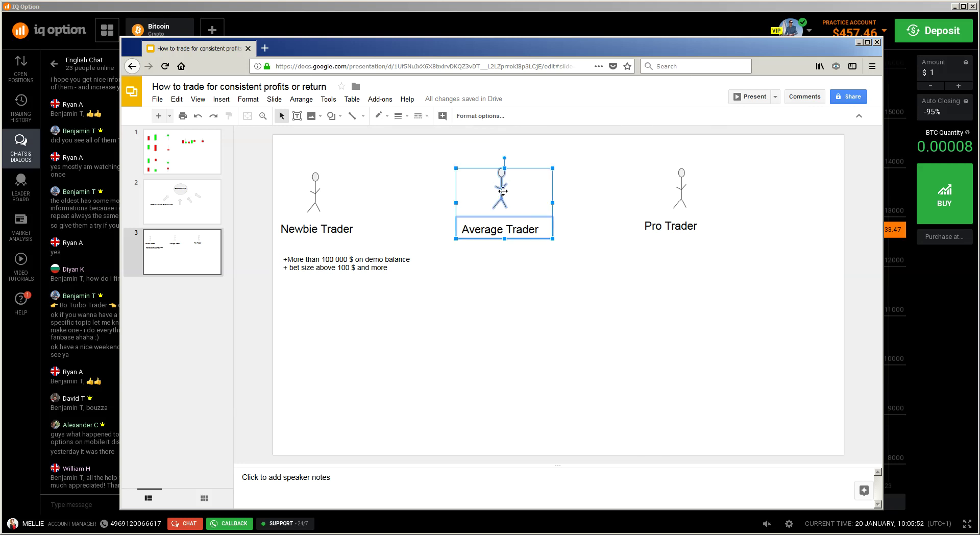
pyautogui.moveTo(515, 191); pyautogui.dragTo(576, 195)
pyautogui.moveTo(637, 156); pyautogui.dragTo(766, 282)
pyautogui.moveTo(684, 194); pyautogui.dragTo(750, 195)
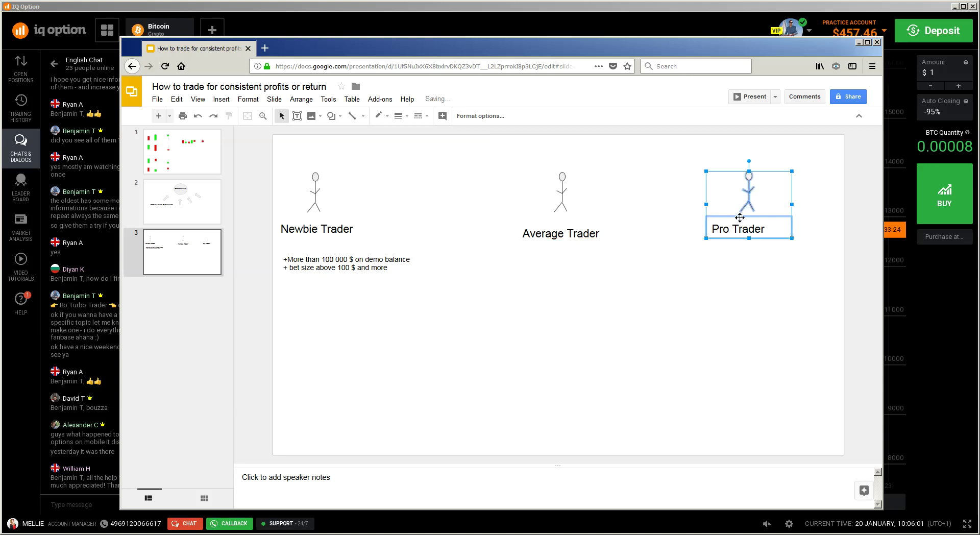
# - Add the lines "+ a lot of trades" and "+trades on demo all the day" to the Newbie Trader note and heighten its box to fit
pyautogui.click(398, 271)
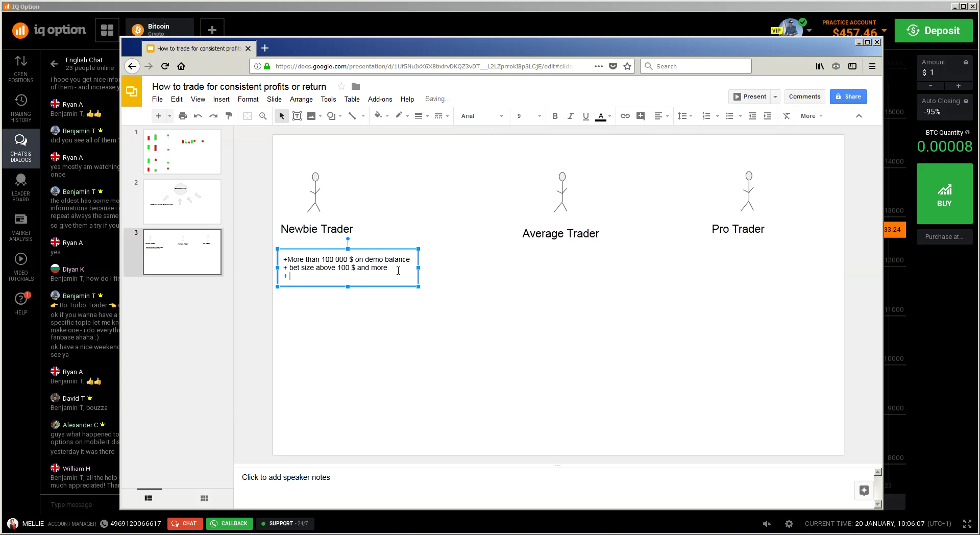
pyautogui.write('a lotz of')
pyautogui.press('BackSpace')
pyautogui.write('of t')
pyautogui.press('BackSpace')
pyautogui.write('on demo all the day')
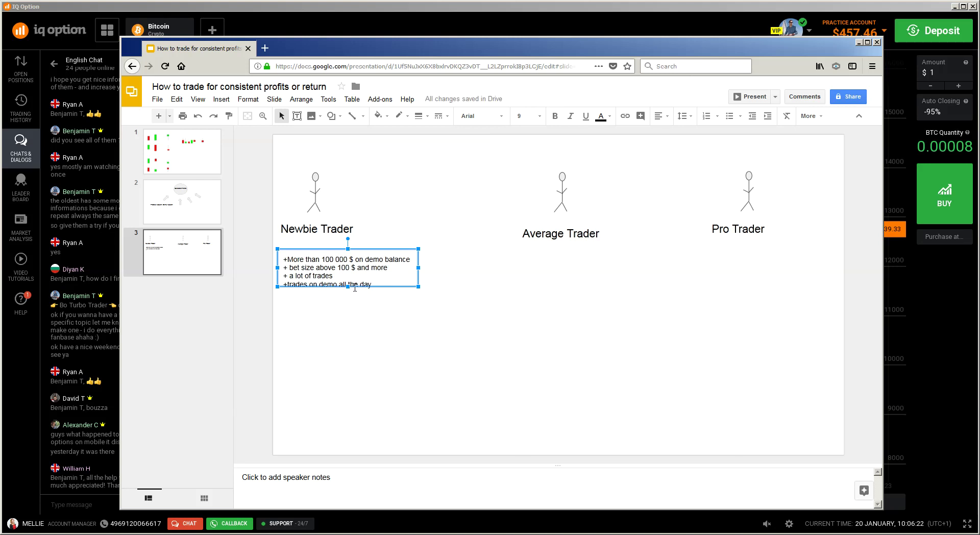
pyautogui.moveTo(347, 286); pyautogui.dragTo(348, 297)
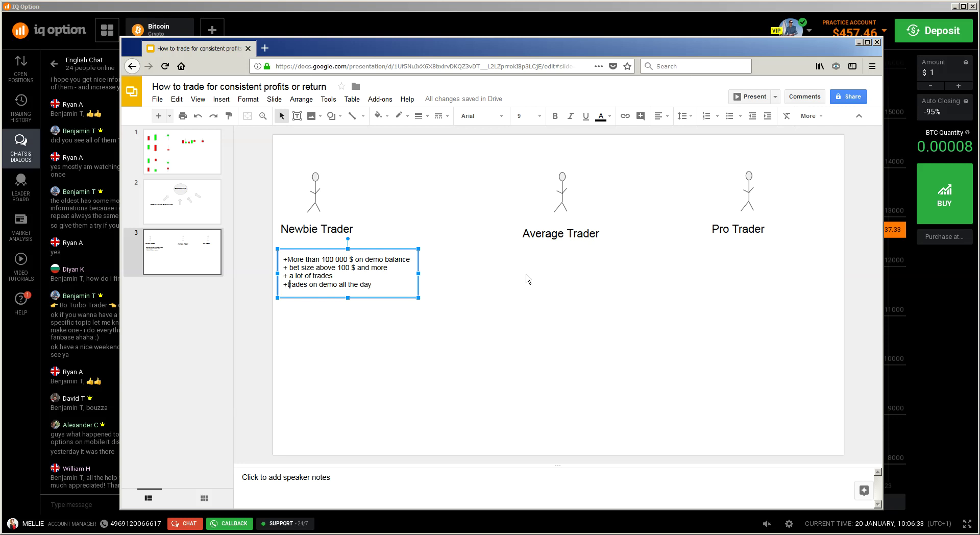
# - Insert a space after the plus sign in the note's first and last lines, undoing the automatic list formatting
pyautogui.press('Up')
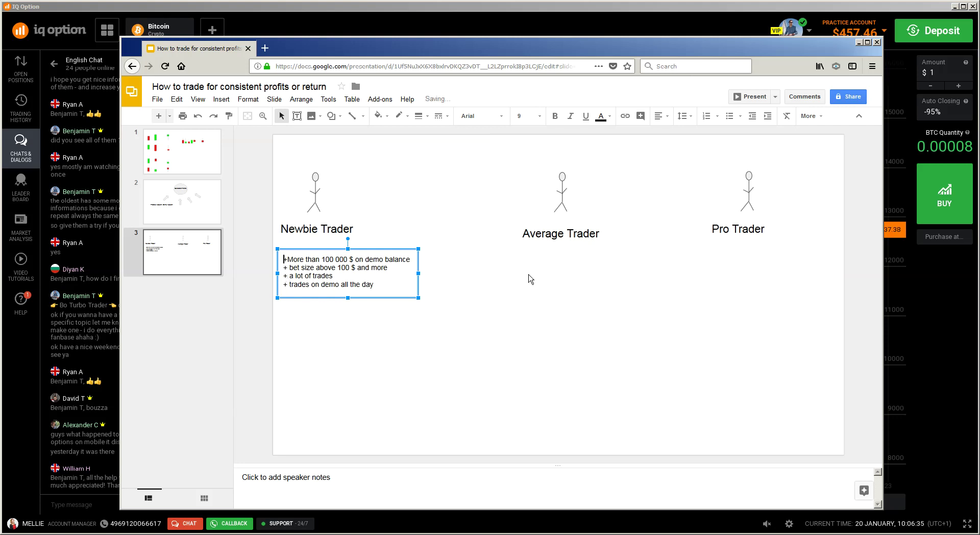
pyautogui.press('Right')
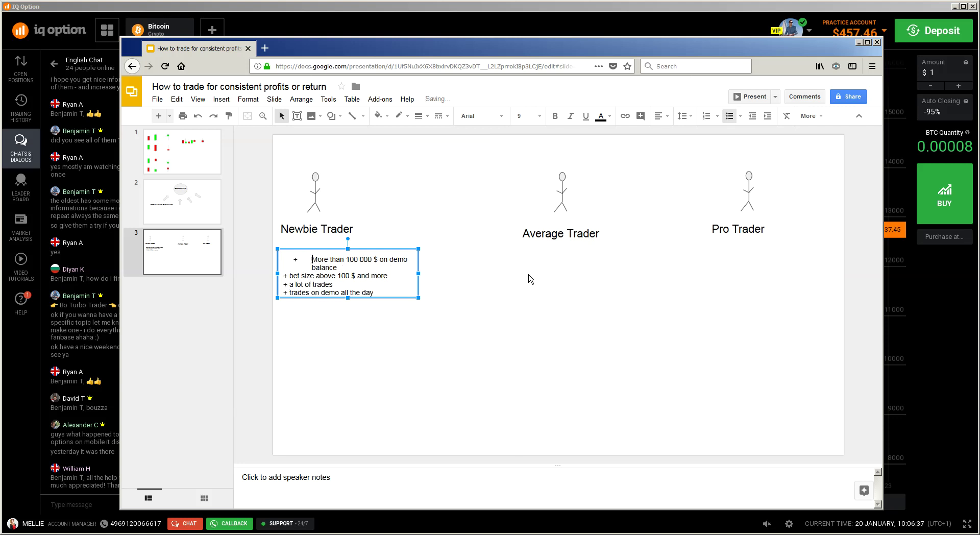
pyautogui.hotkey('ctrl', 'z')
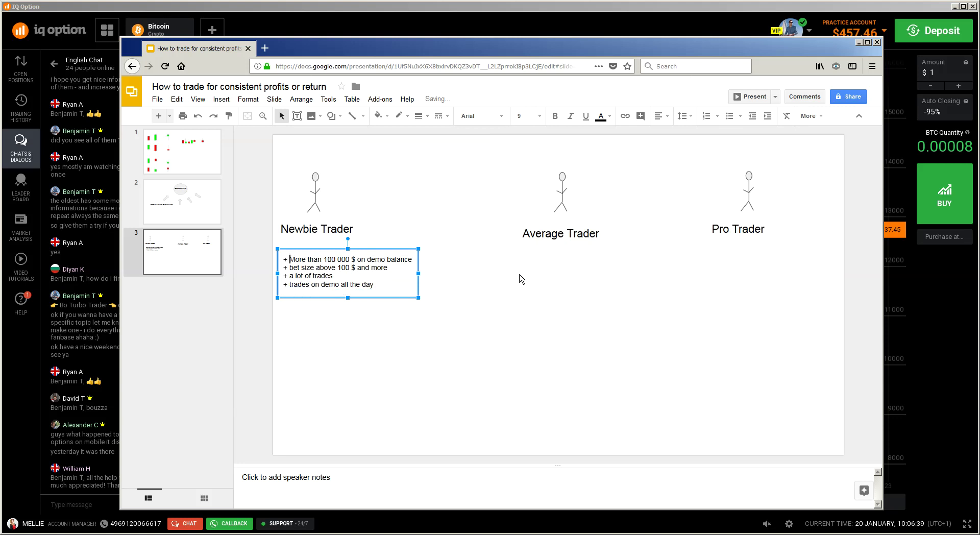
pyautogui.click(485, 286)
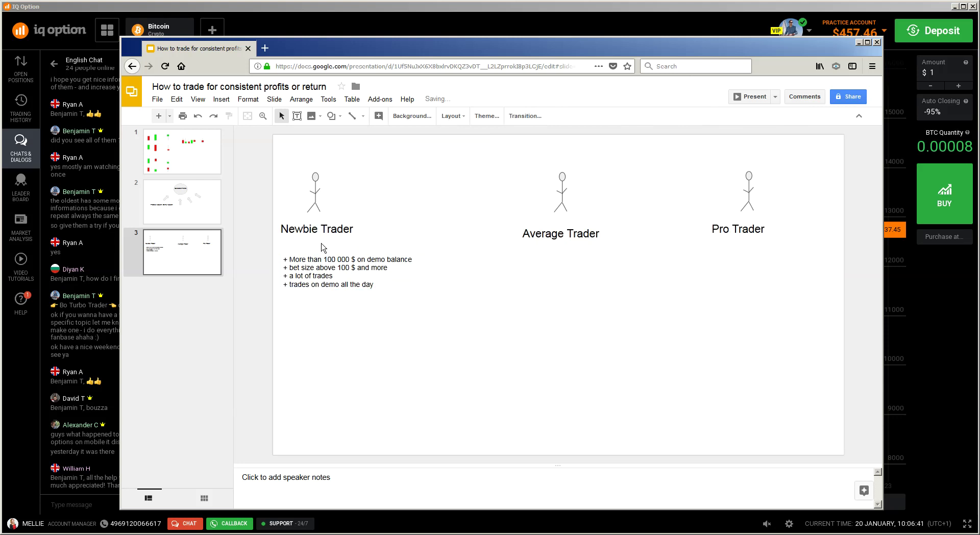
# - Duplicate the Newbie Trader note and place the copy below the Average Trader label
pyautogui.click(297, 117)
pyautogui.click(320, 258)
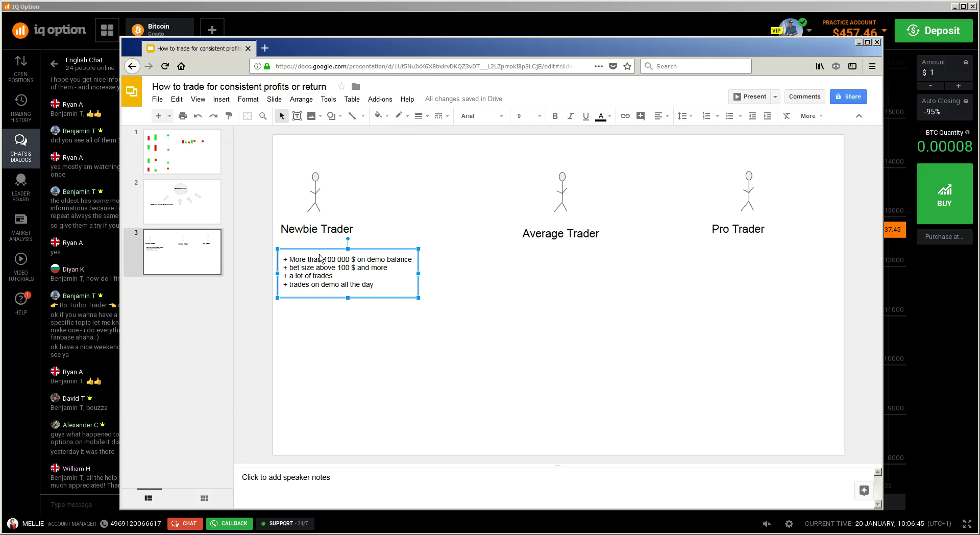
pyautogui.click(469, 274)
pyautogui.hotkey('ctrl', 'v')
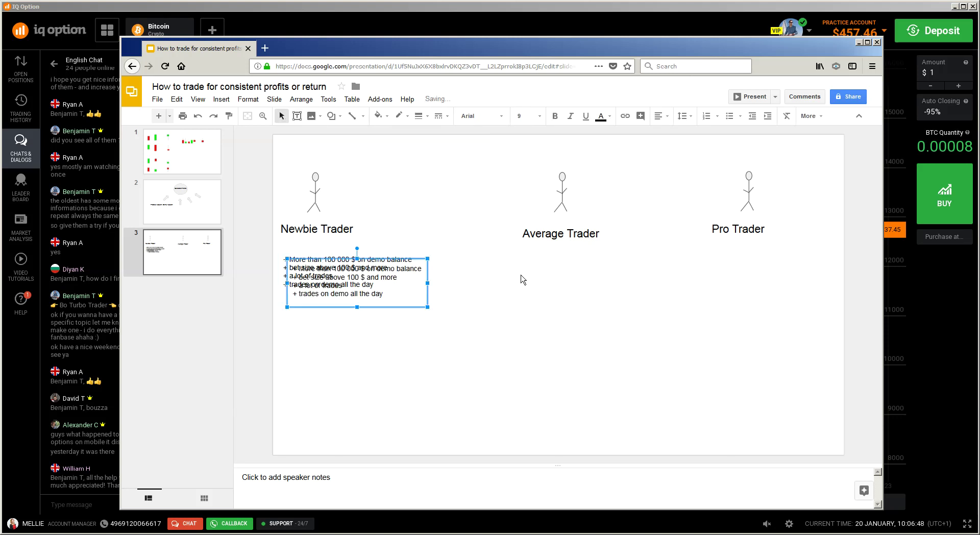
pyautogui.moveTo(344, 258); pyautogui.dragTo(545, 260)
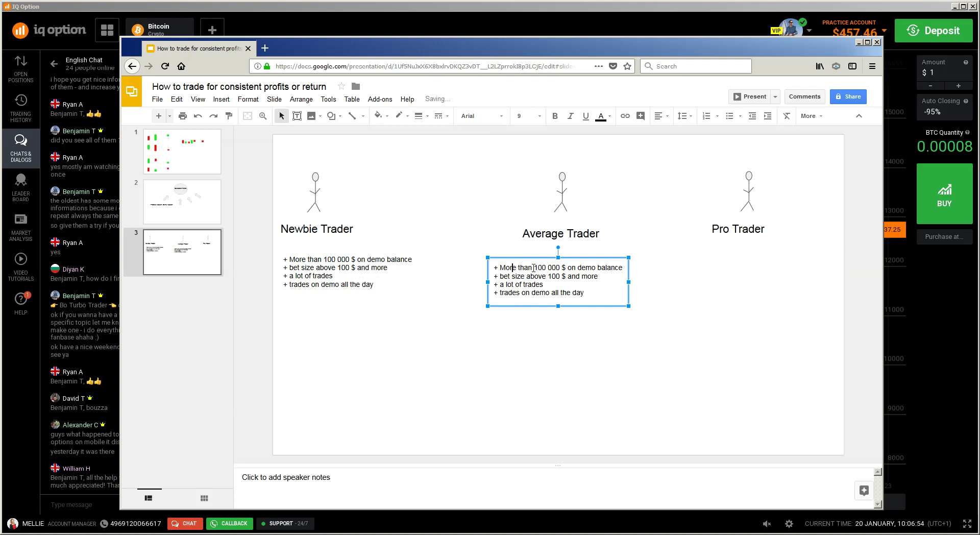
# - Delete the word "More" from the first line of the Average Trader note
pyautogui.press('BackSpace')
pyautogui.press('BackSpace')
pyautogui.press('BackSpace')
pyautogui.press('BackSpace')
pyautogui.press('BackSpace')
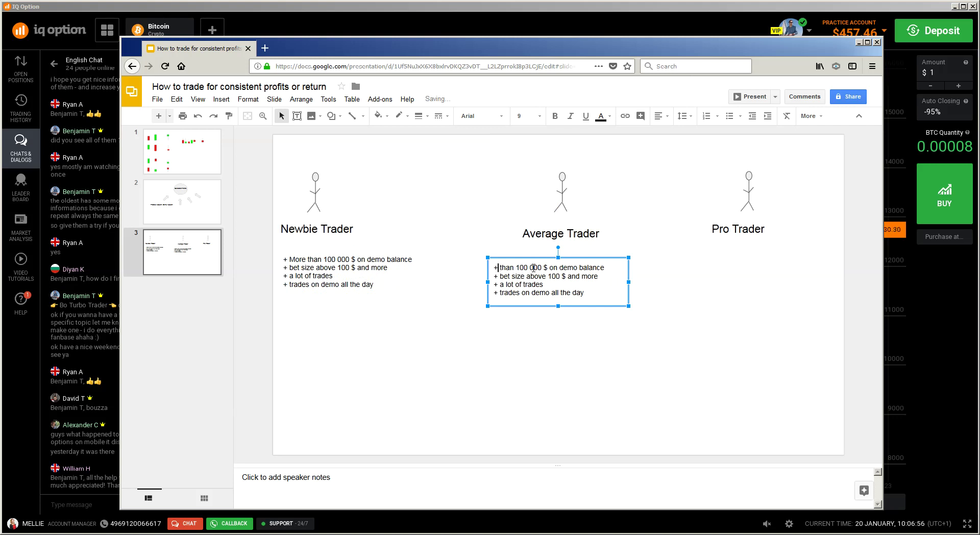